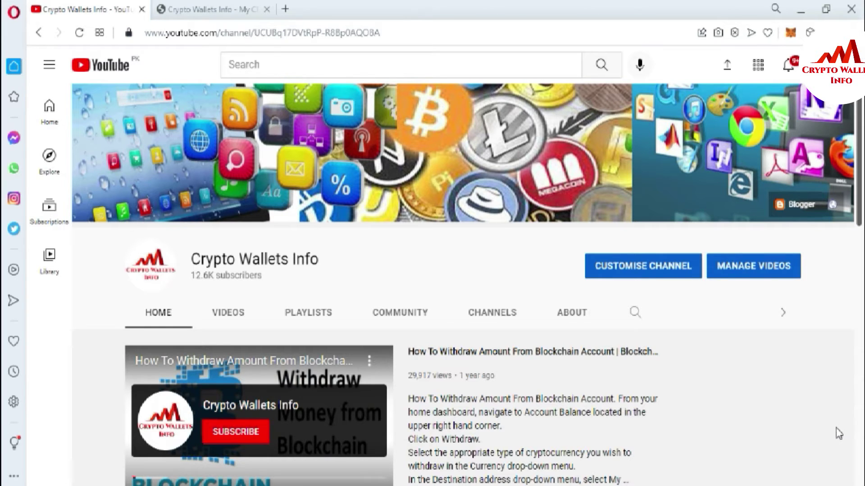
Switch from YouTube to the cryptowalletsinfo.com browser tab.
click(188, 4)
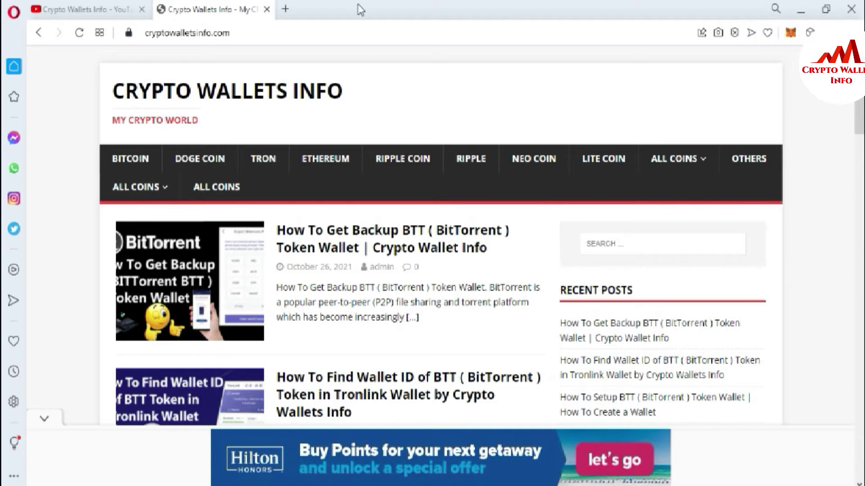
Unlock the MetaMask extension with the wallet password to show the 0 ETH balance.
click(790, 39)
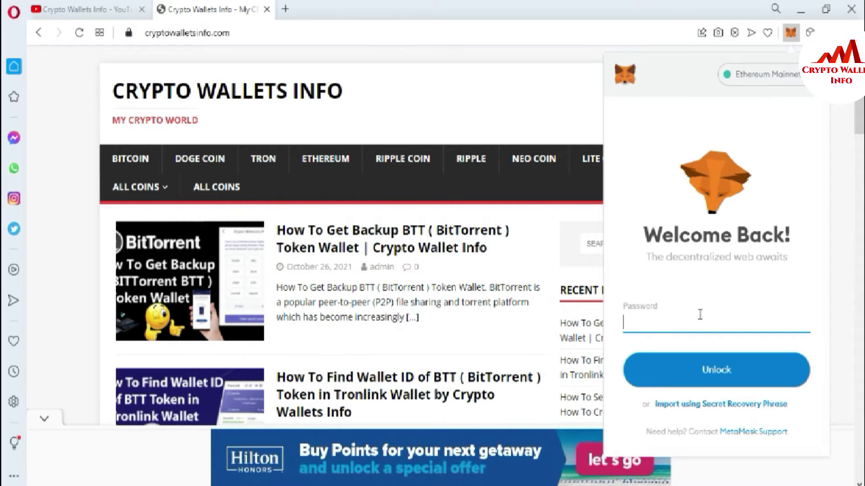
click(692, 318)
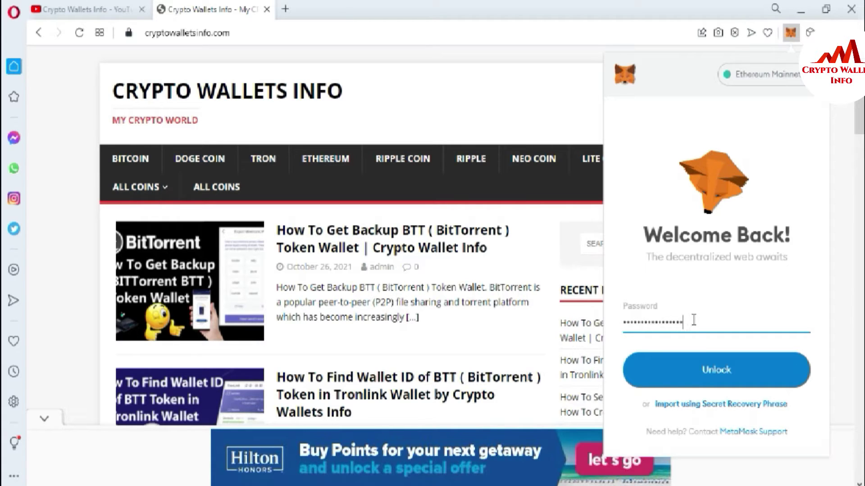
click(706, 376)
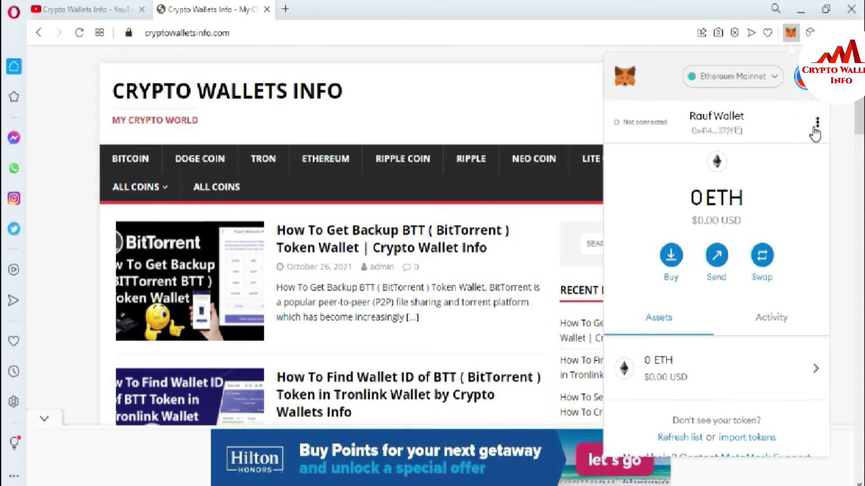
click(815, 126)
Expand MetaMask to a full browser page and check the network list without switching.
click(745, 189)
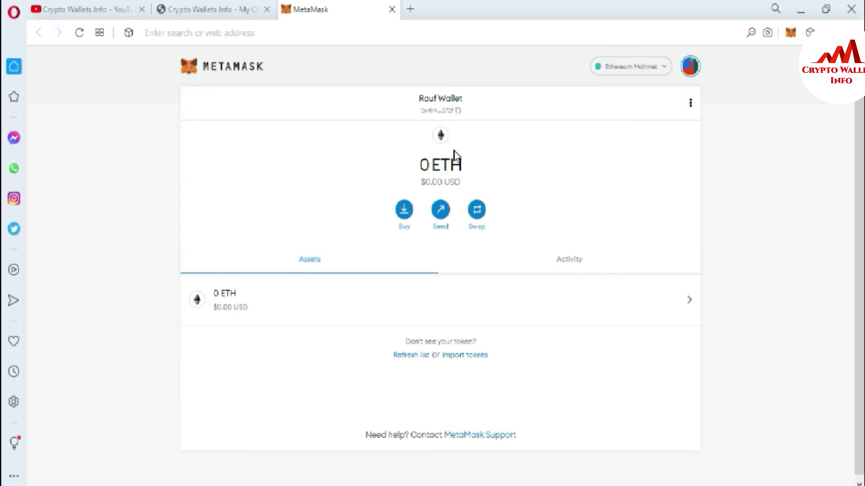
click(663, 71)
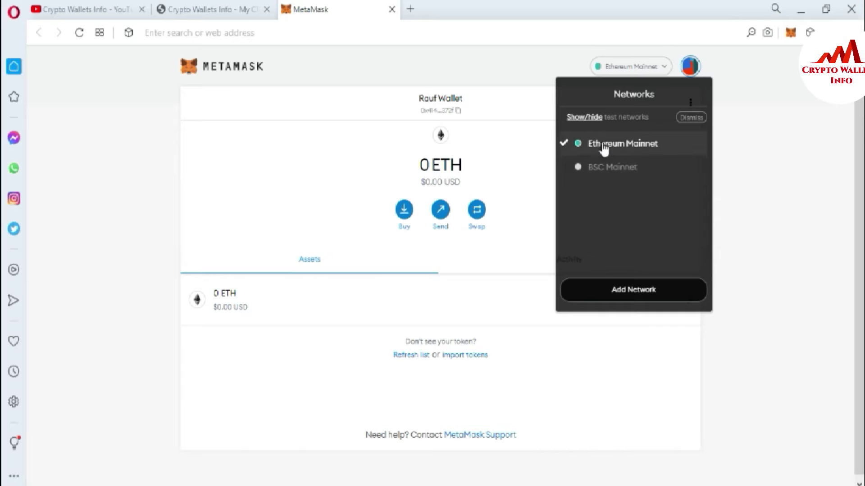
click(755, 144)
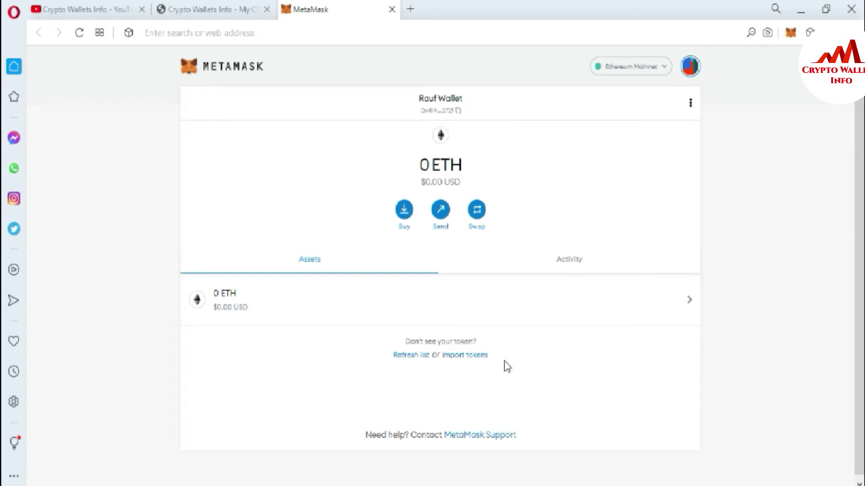
Bring up the Import Tokens form on its Custom Token option.
click(472, 358)
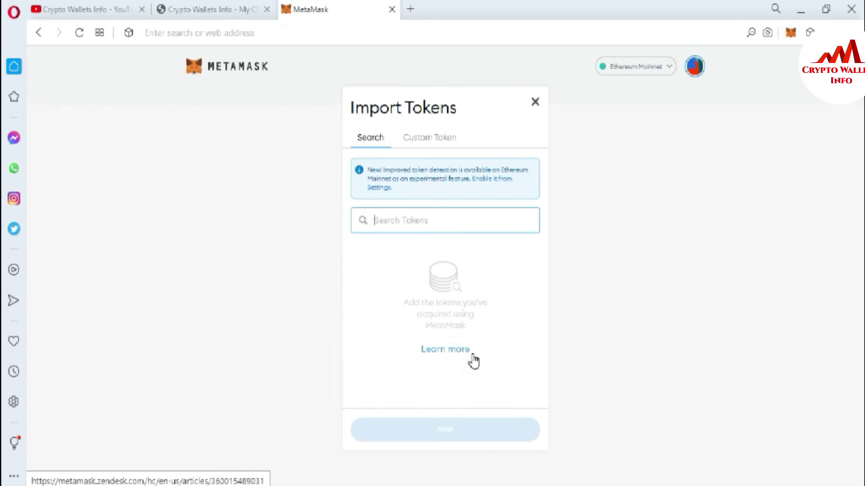
click(442, 137)
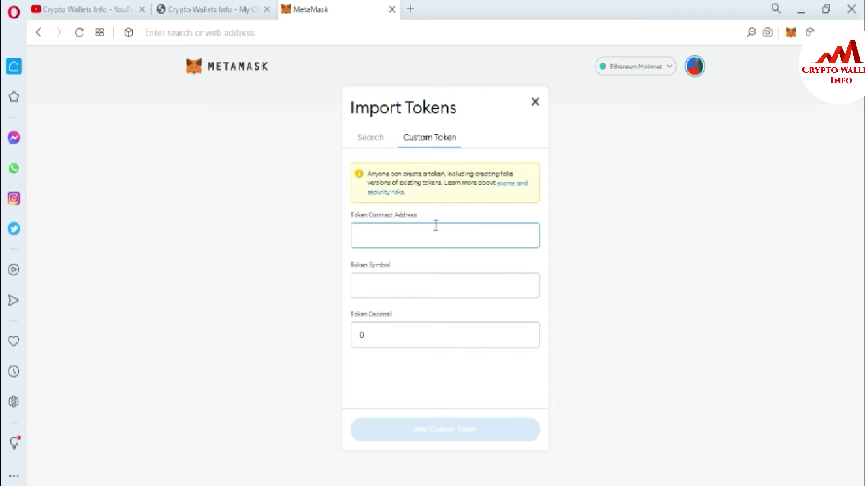
click(410, 10)
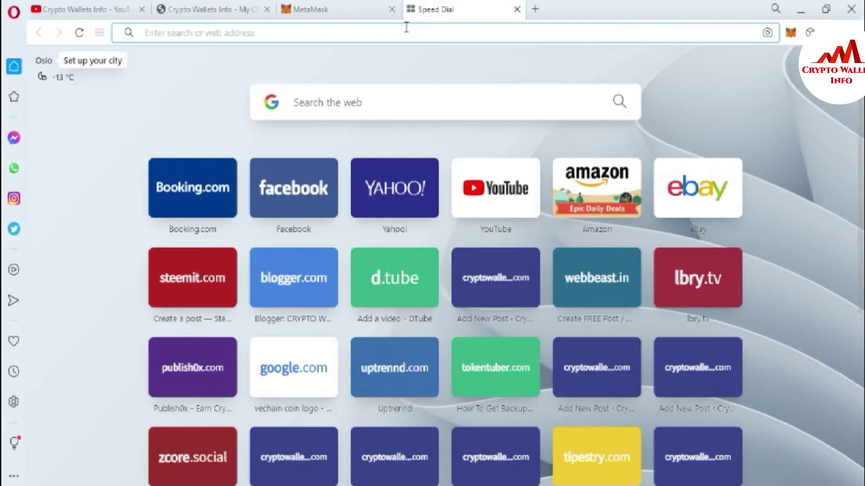
Load coinmarketcap.com and scroll down its home page to Recently Added.
text(coin)
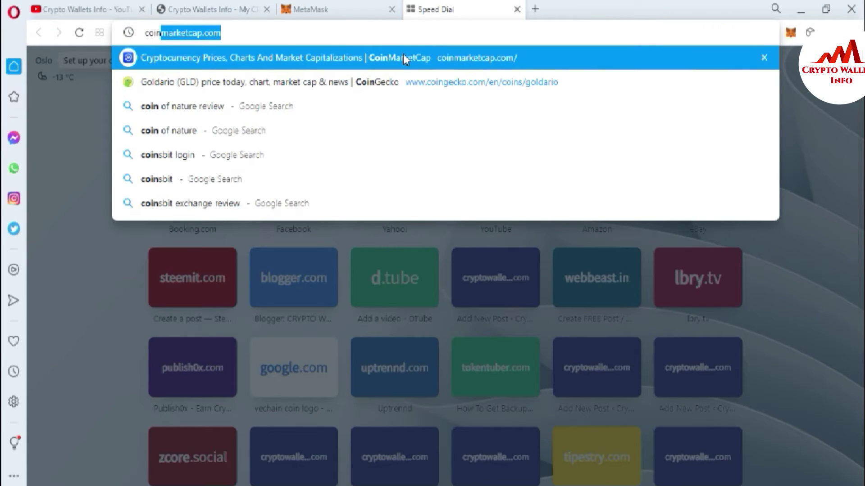
click(404, 57)
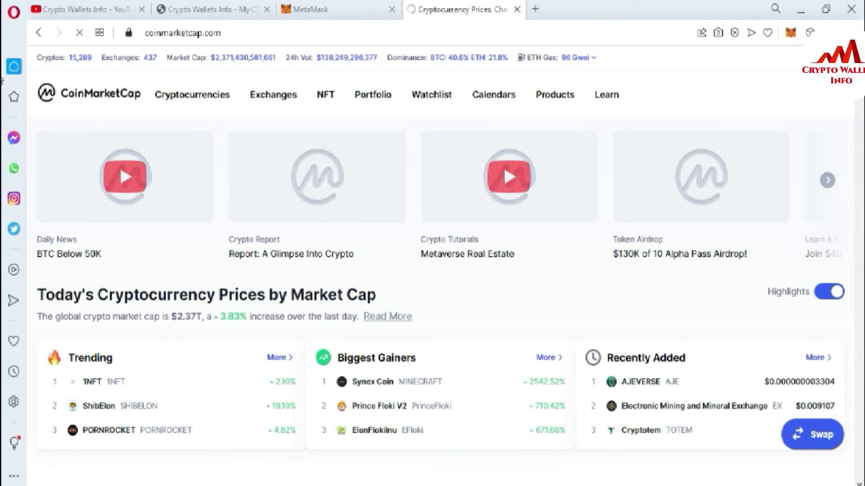
scroll(2, 81, down, 7)
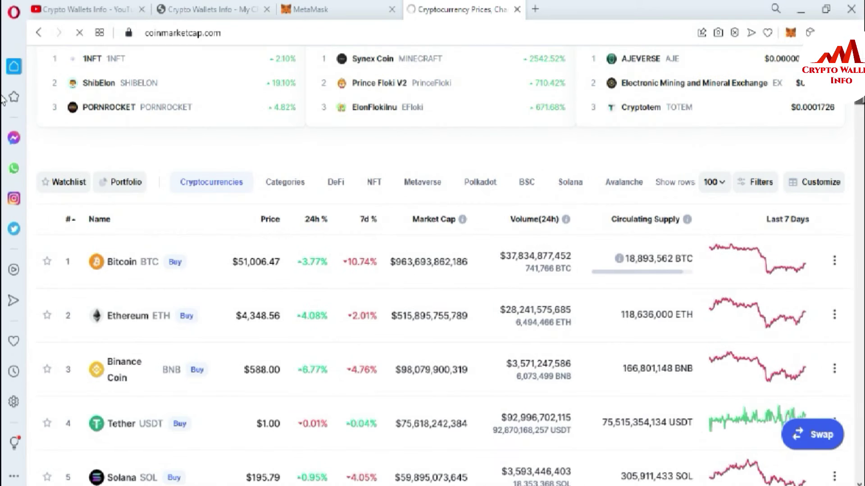
scroll(2, 103, down, 3)
scroll(3, 110, down, 1)
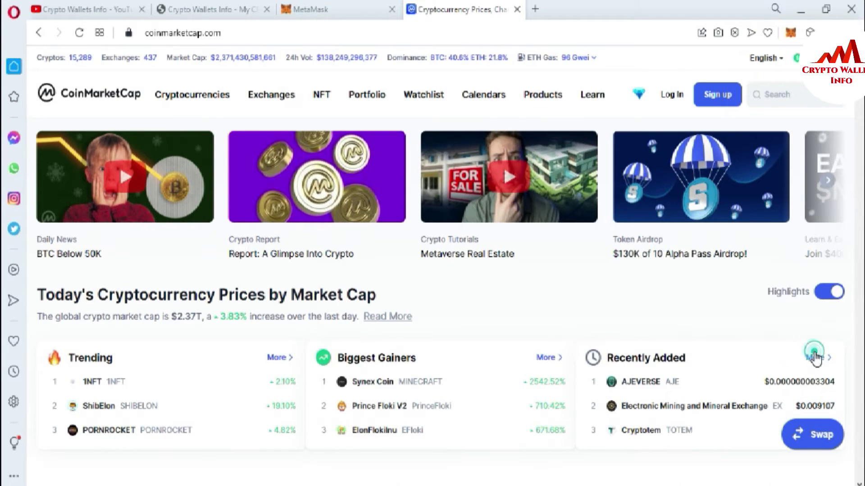
Pick Metaverse Exchange from the full New Cryptocurrencies table.
click(815, 357)
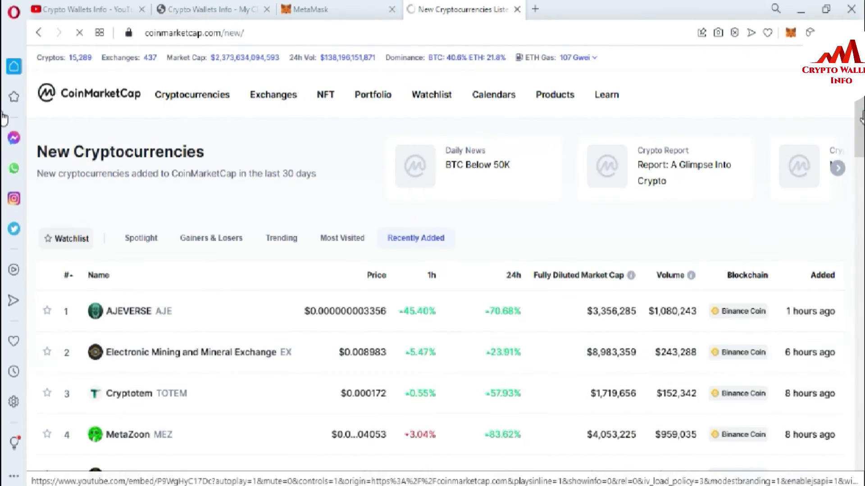
scroll(3, 119, down, 7)
scroll(3, 199, down, 10)
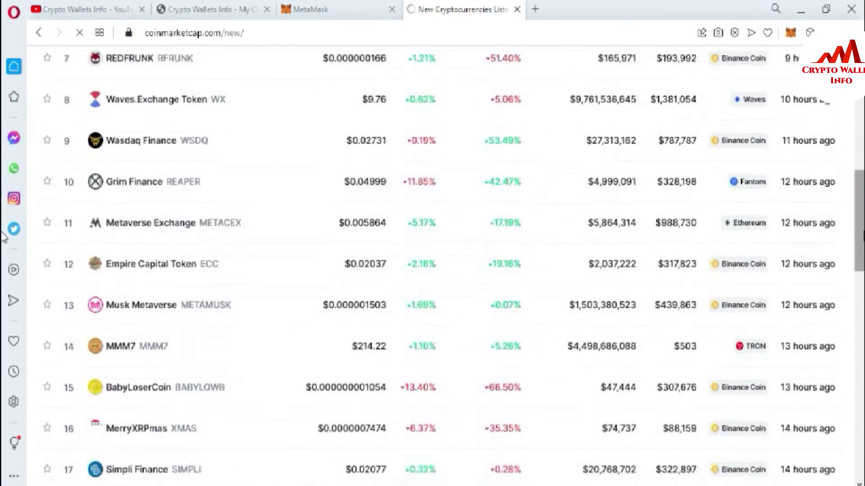
scroll(4, 320, down, 6)
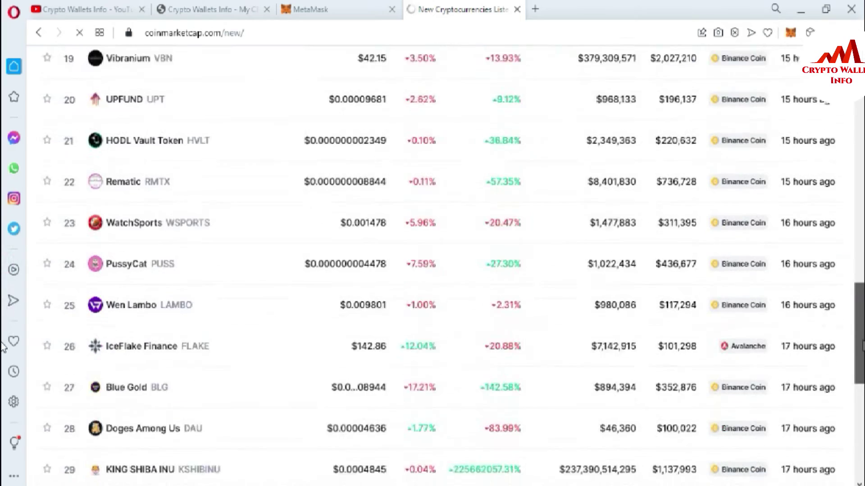
scroll(4, 353, up, 12)
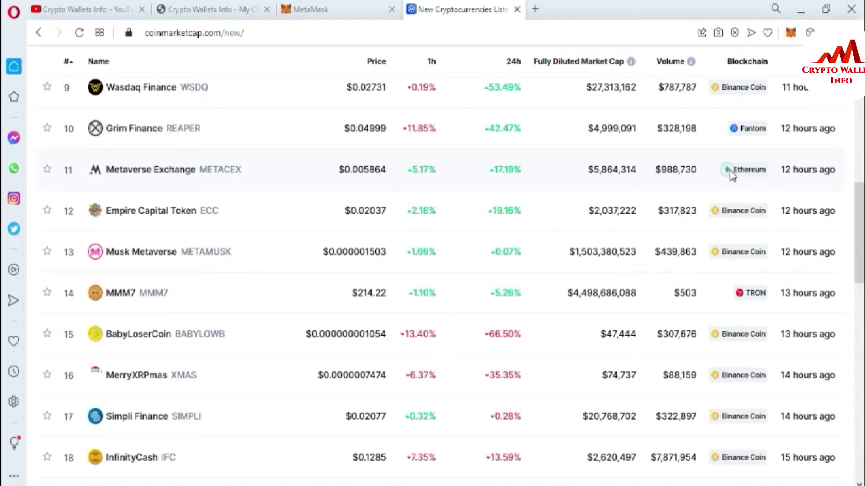
drag(861, 230, 860, 194)
scroll(3, 198, down, 2)
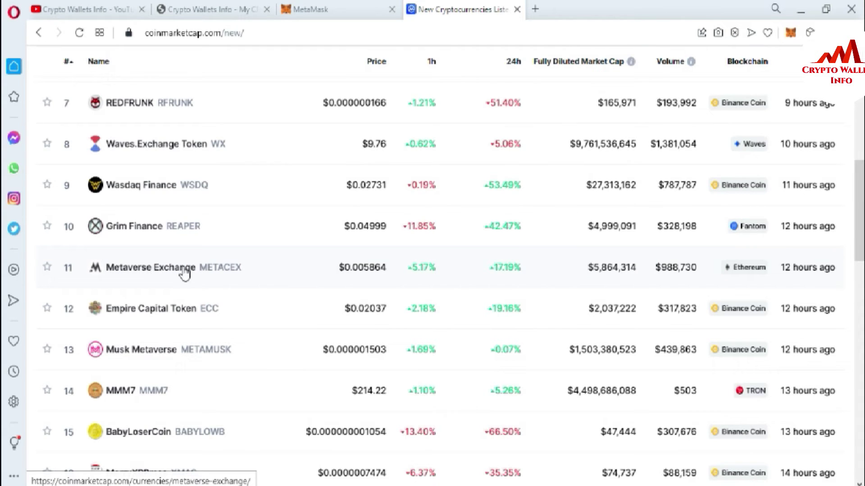
click(161, 273)
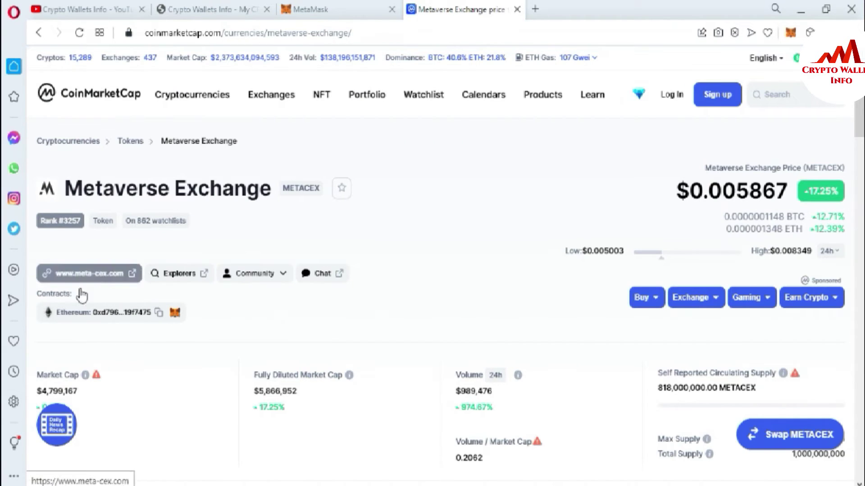
Copy Metaverse Exchange's contract address from Etherscan and go back to the MetaMask form.
drag(38, 313, 91, 318)
click(138, 315)
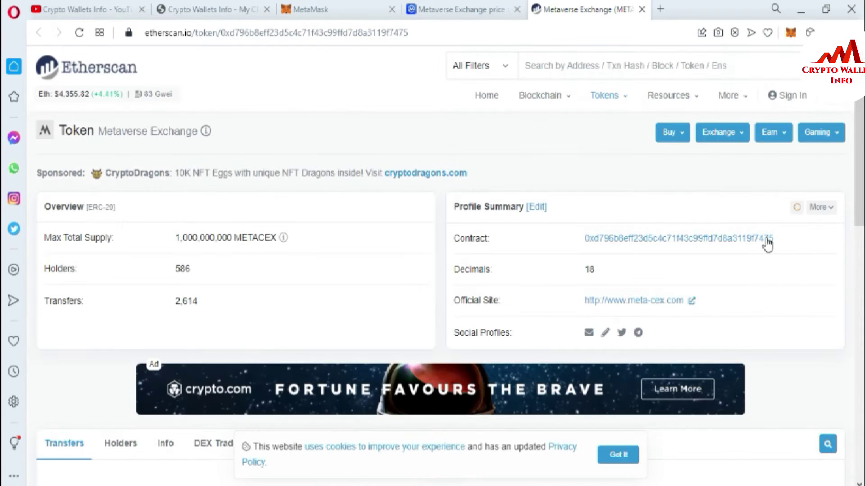
click(782, 240)
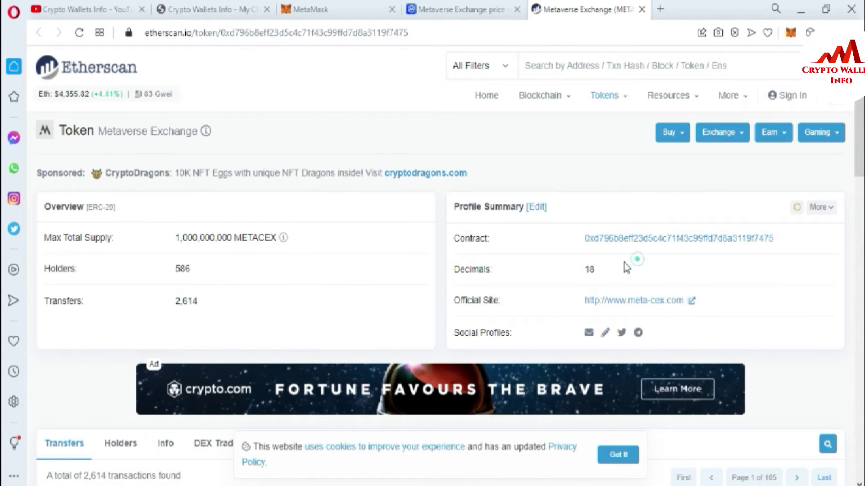
drag(626, 267, 579, 274)
click(783, 240)
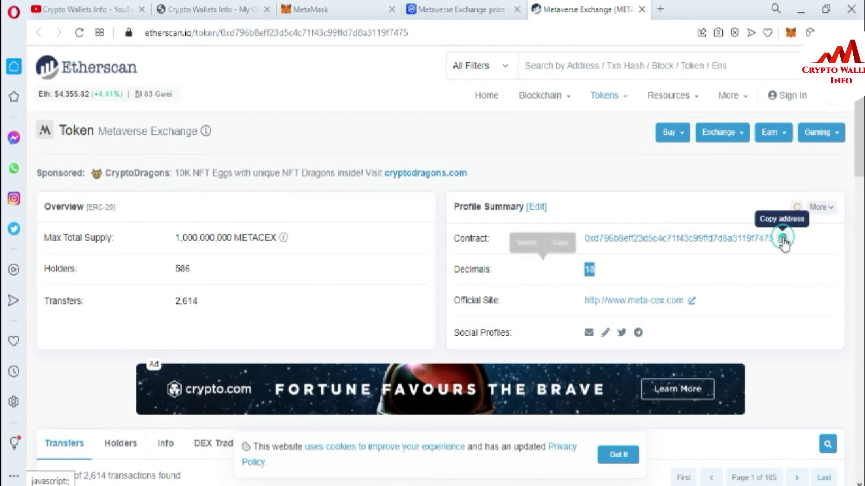
click(315, 10)
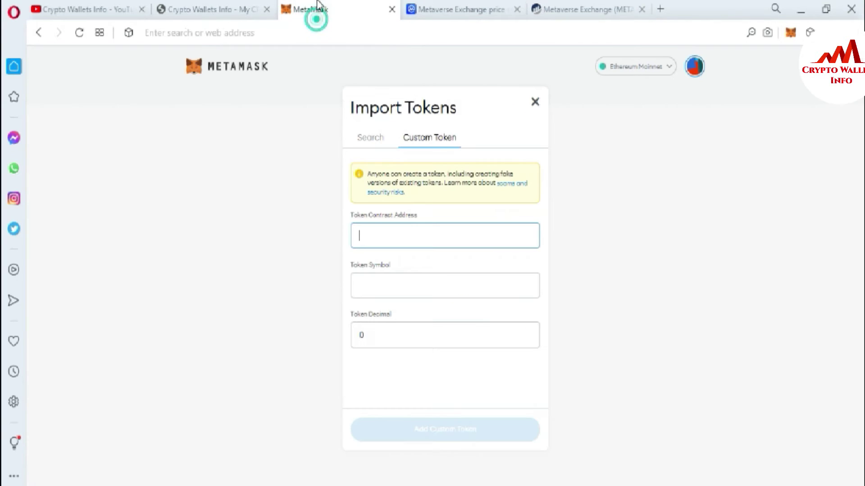
Paste the METACEX contract address into the custom token form and import the token.
click(433, 242)
key(ctrl+v)
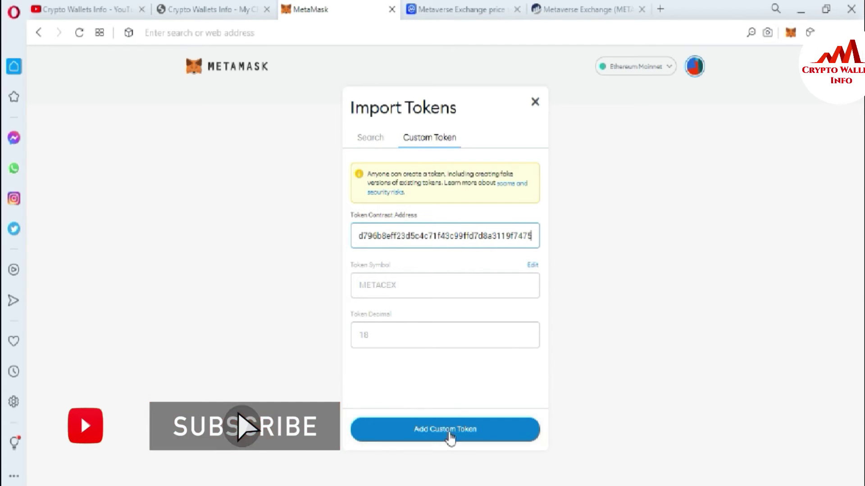
click(435, 435)
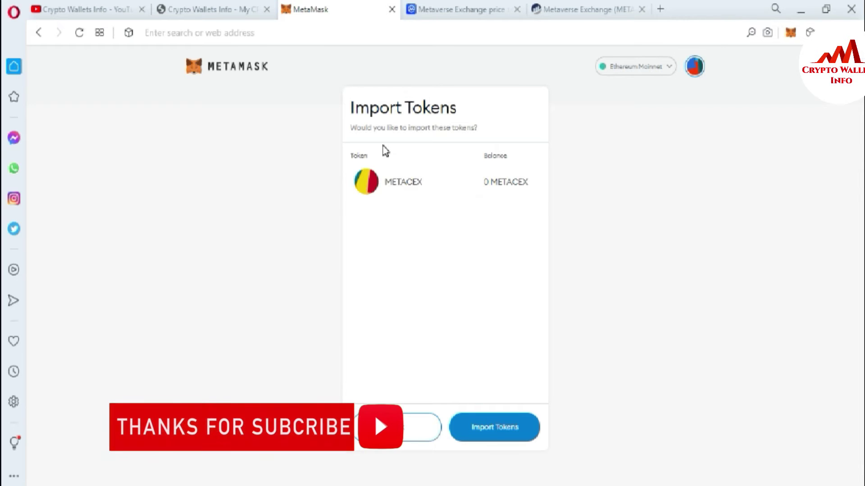
click(485, 428)
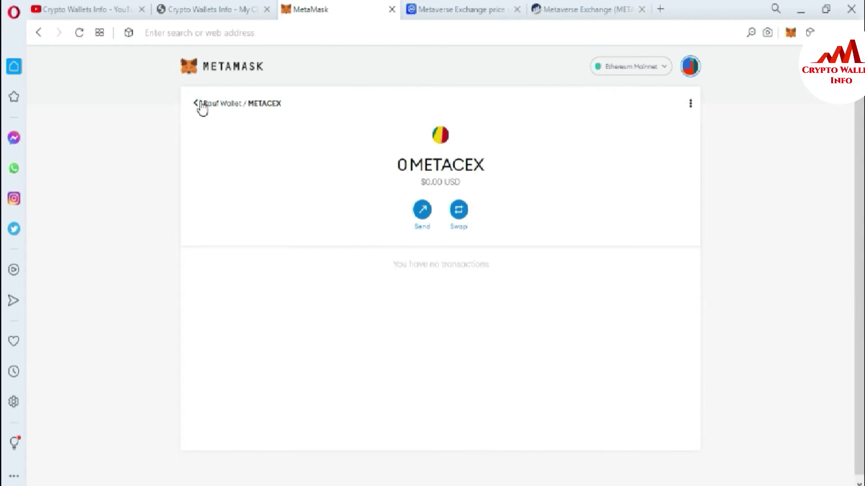
click(201, 102)
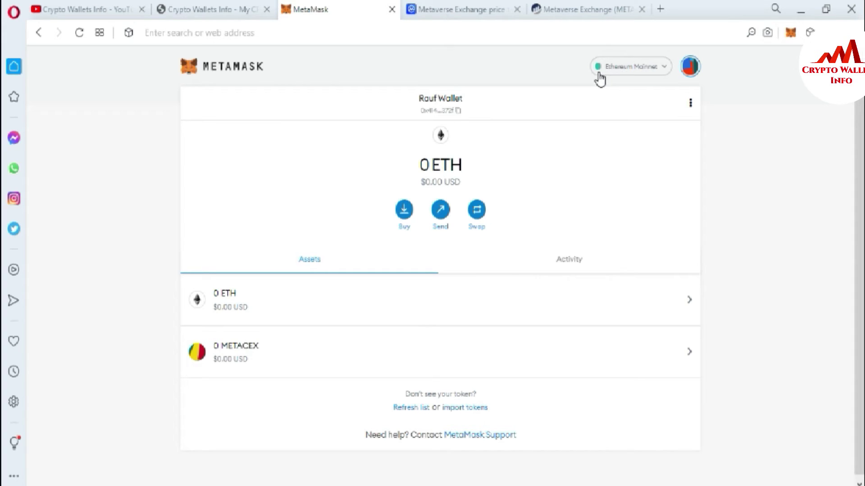
Switch MetaMask to BSC Mainnet and bring up the Import tokens form.
click(661, 68)
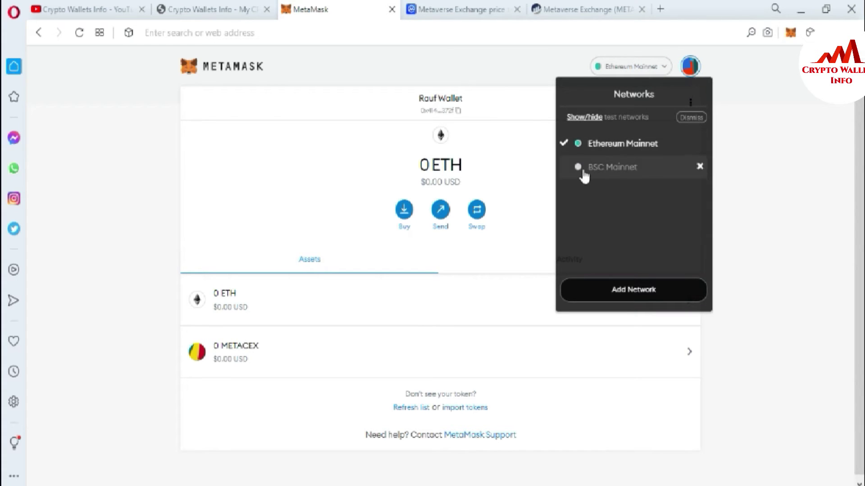
click(626, 171)
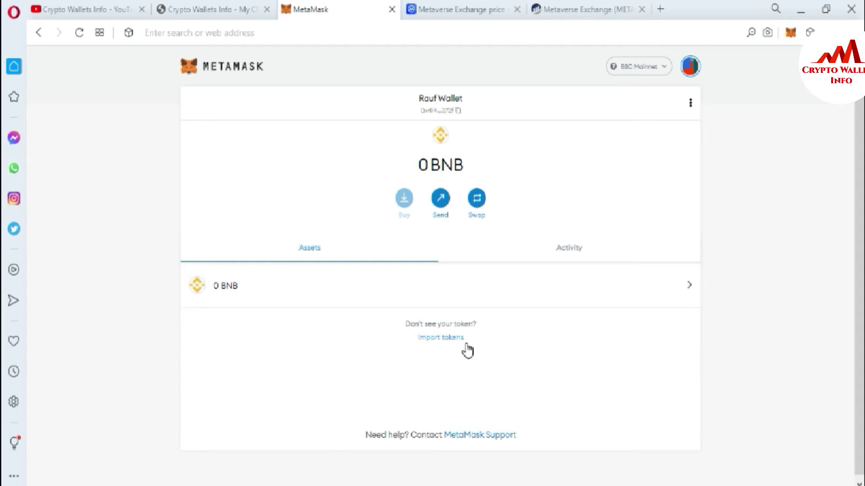
click(441, 337)
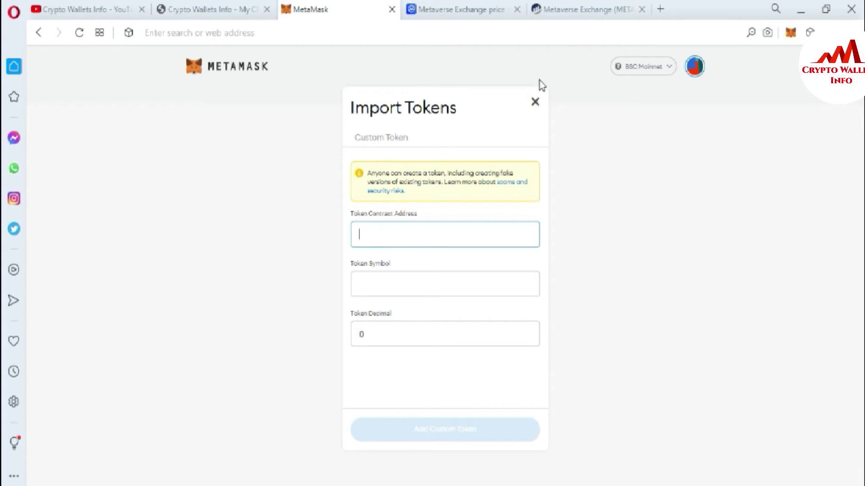
click(560, 9)
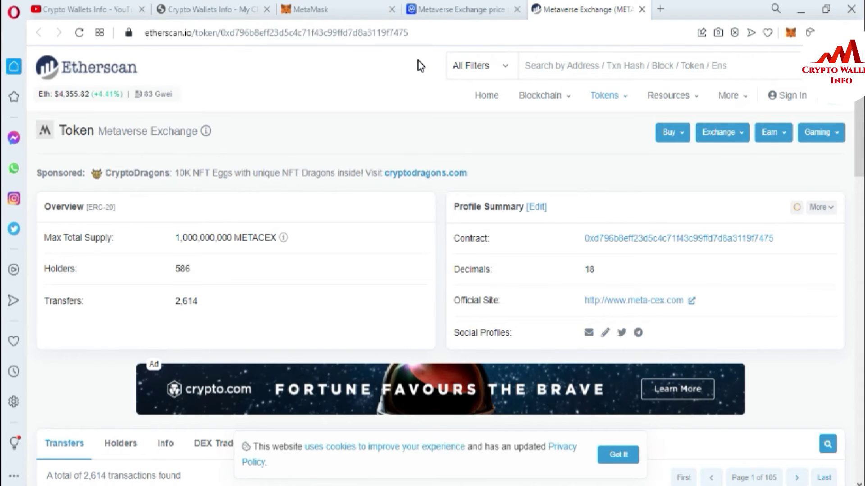
Go back to the CoinMarketCap tab and navigate to its home page.
click(455, 10)
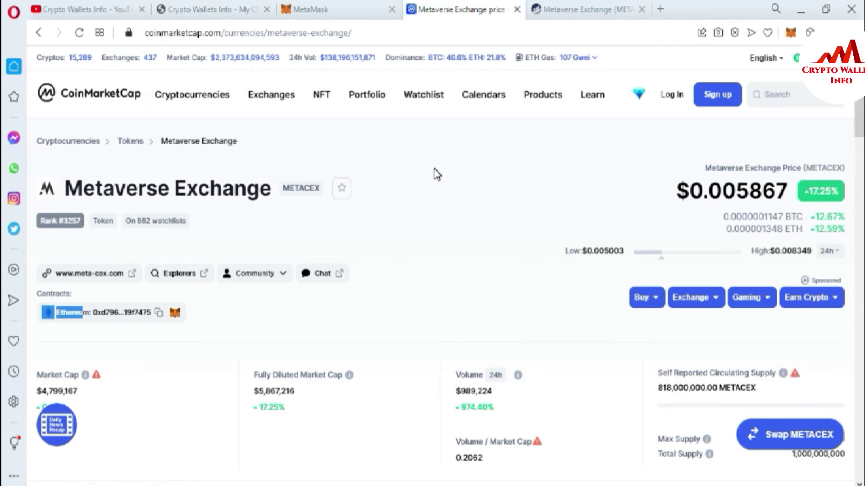
click(39, 34)
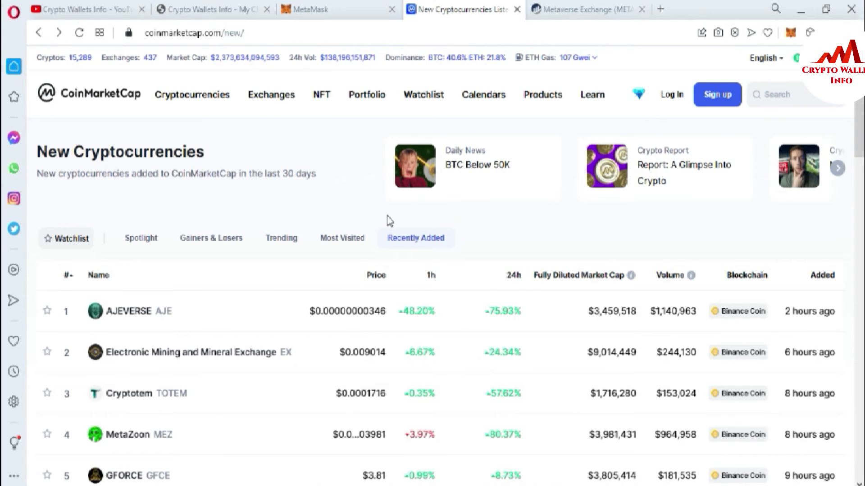
click(87, 96)
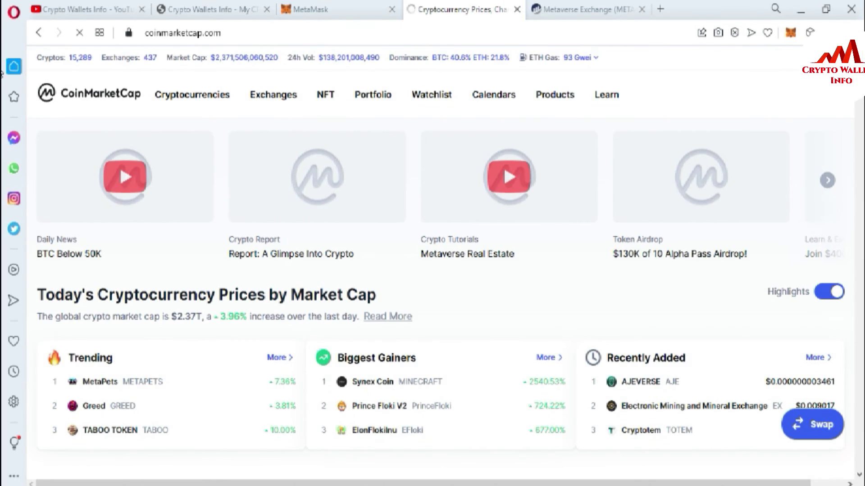
Select SHIBA INU's Ethereum contract address on its page, then return home.
scroll(2, 75, down, 10)
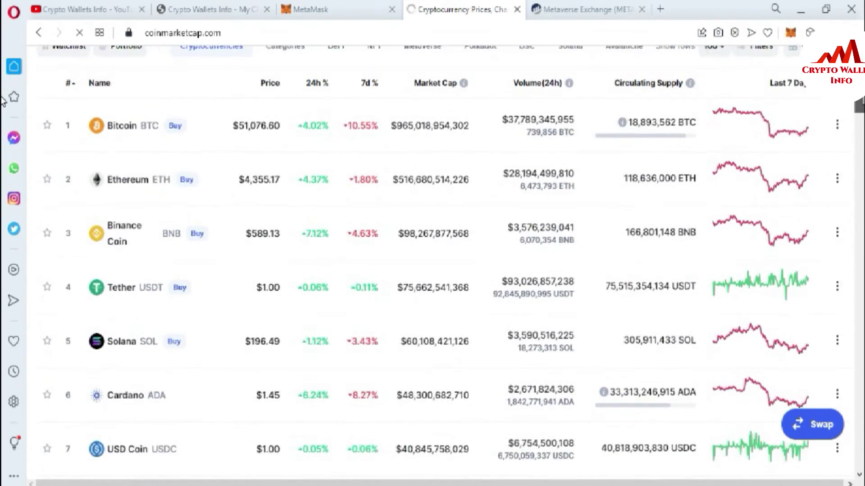
scroll(2, 101, down, 8)
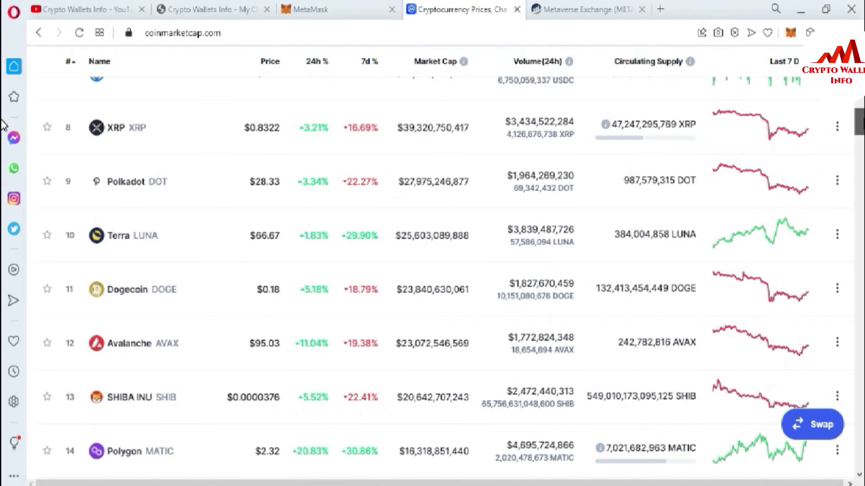
scroll(2, 128, down, 4)
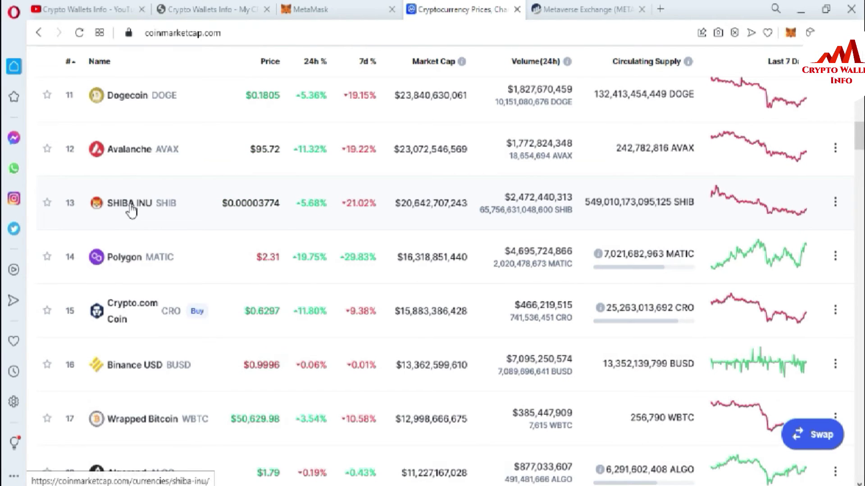
click(130, 205)
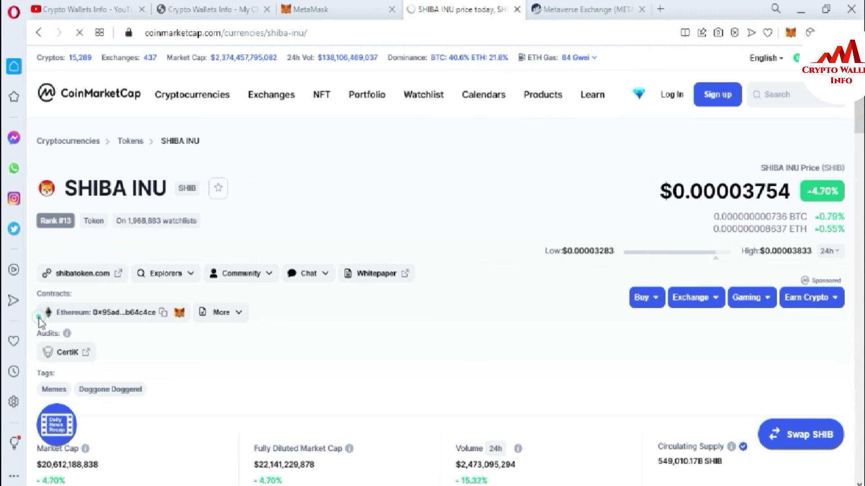
drag(41, 313, 158, 325)
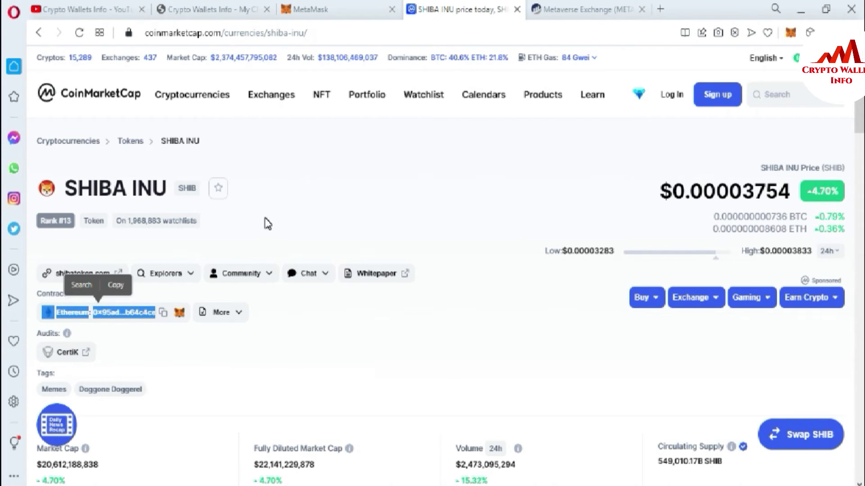
click(39, 34)
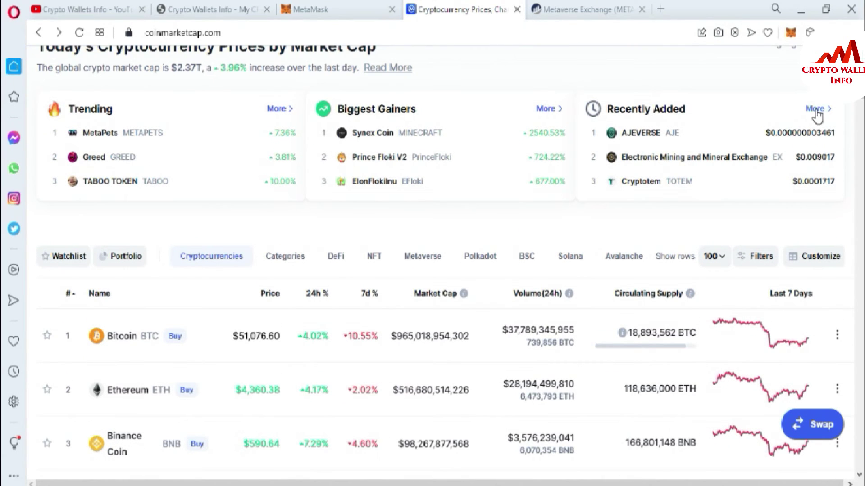
Pick Cryptotem (TOTEM) from the Recently Added list to see its BEP20 contract.
click(815, 110)
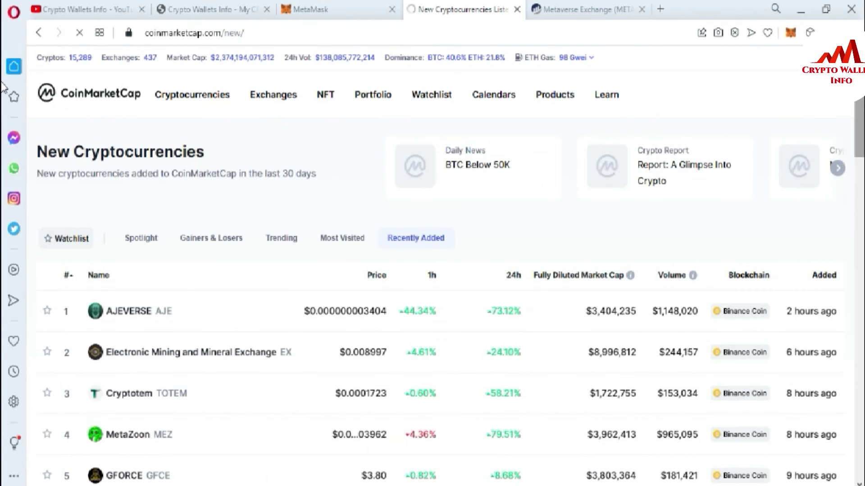
scroll(714, 151, down, 4)
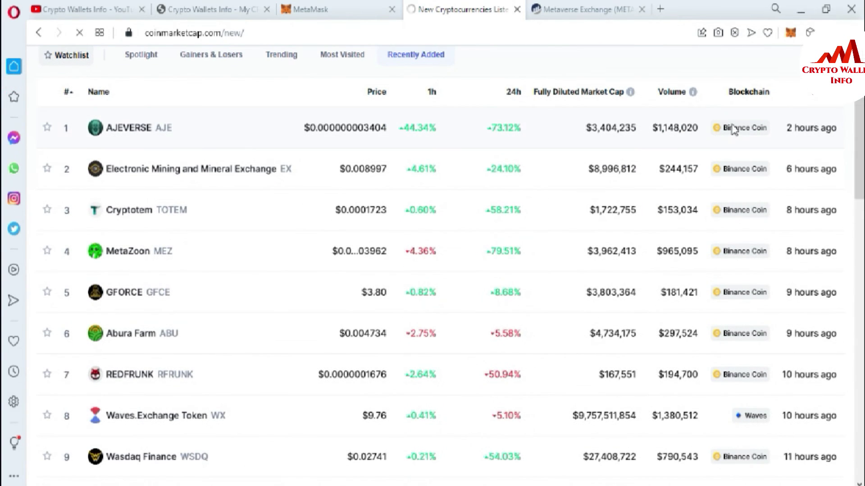
drag(723, 127, 768, 127)
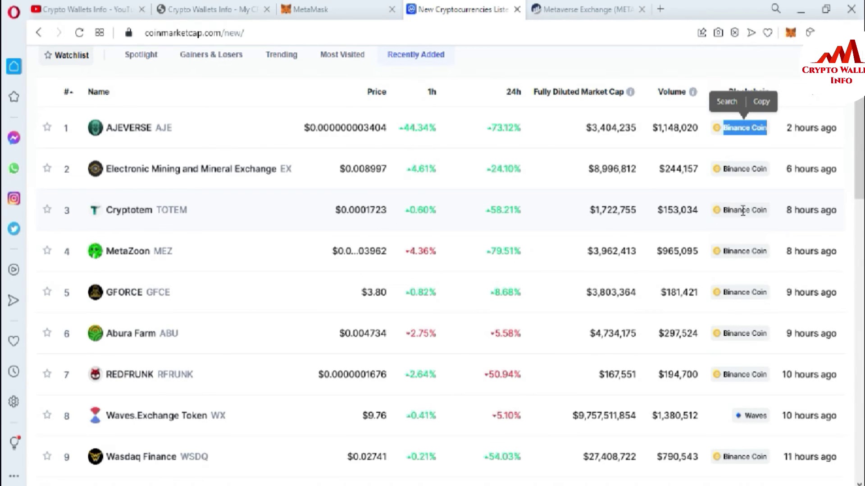
click(138, 217)
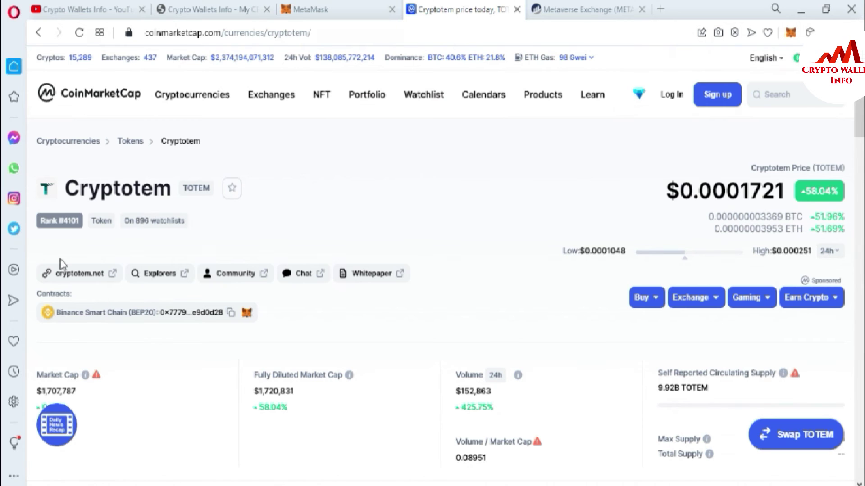
scroll(212, 315, down, 4)
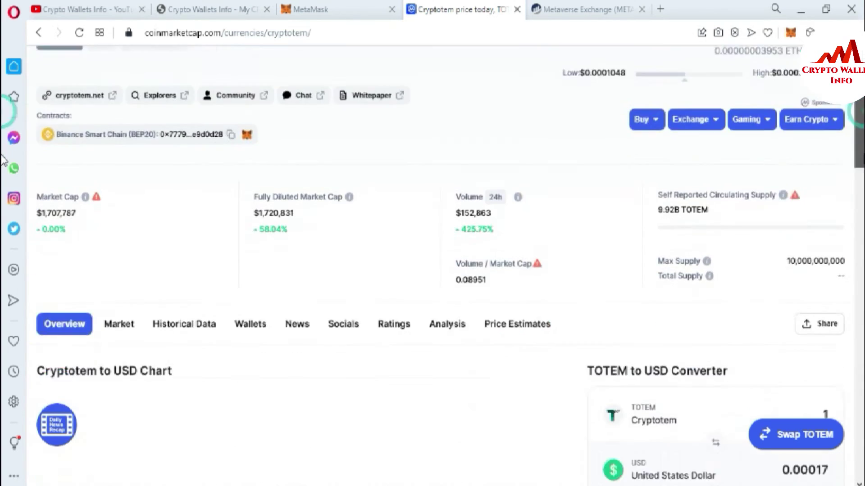
scroll(211, 406, up, 4)
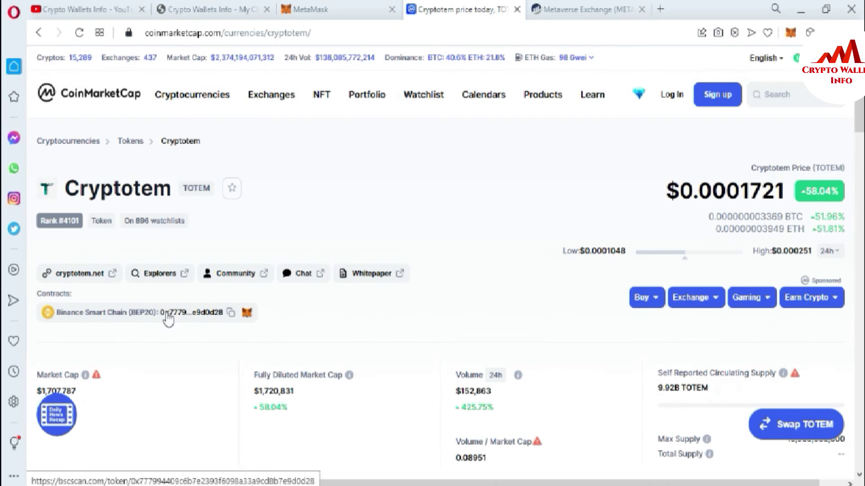
Copy Cryptotem's contract address from BscScan and go back to MetaMask's import form.
click(194, 315)
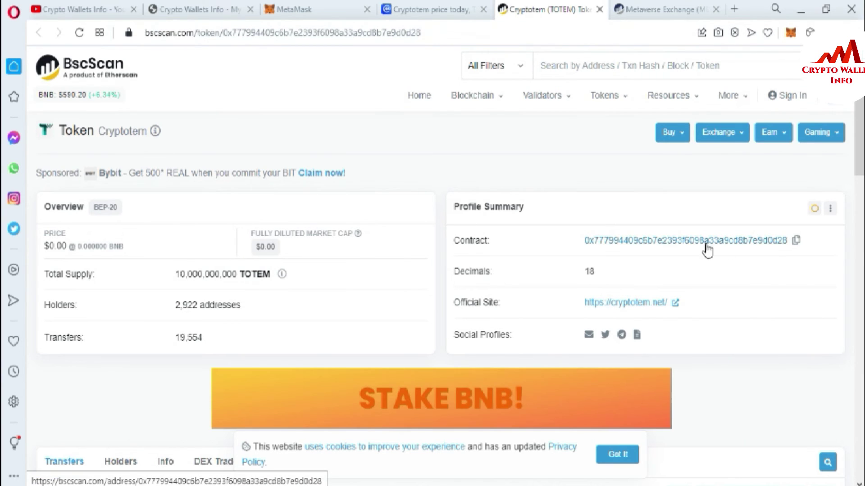
click(797, 242)
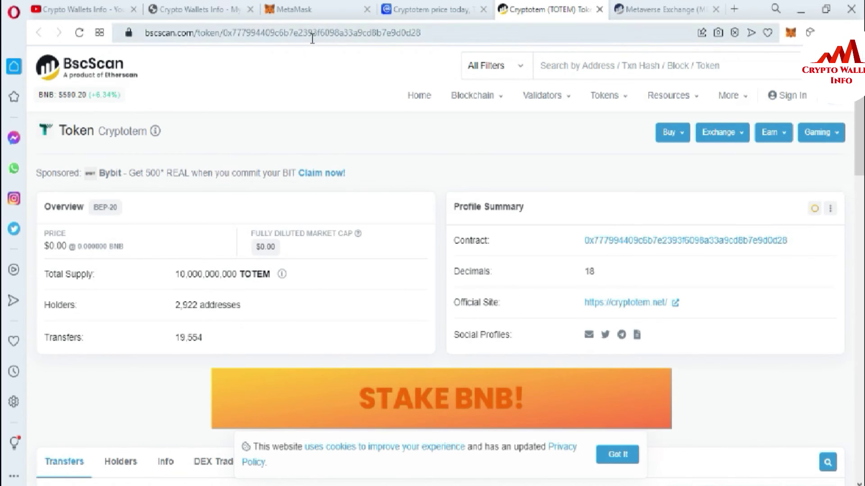
click(291, 12)
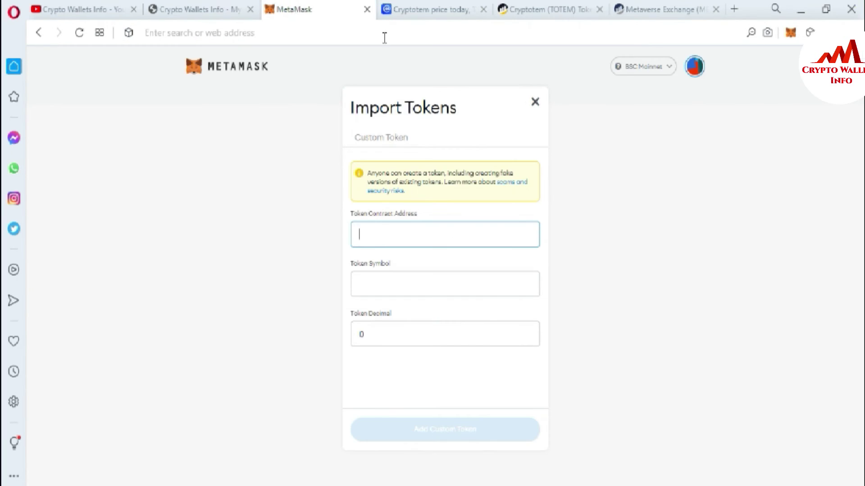
Import Cryptotem (TOTEM) from its pasted contract address so it lists at 0 under 0 BNB.
key(ctrl+v)
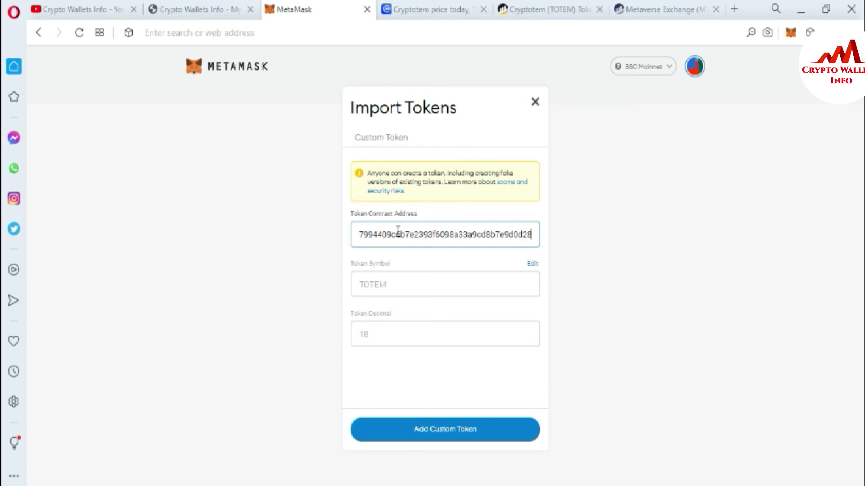
click(548, 266)
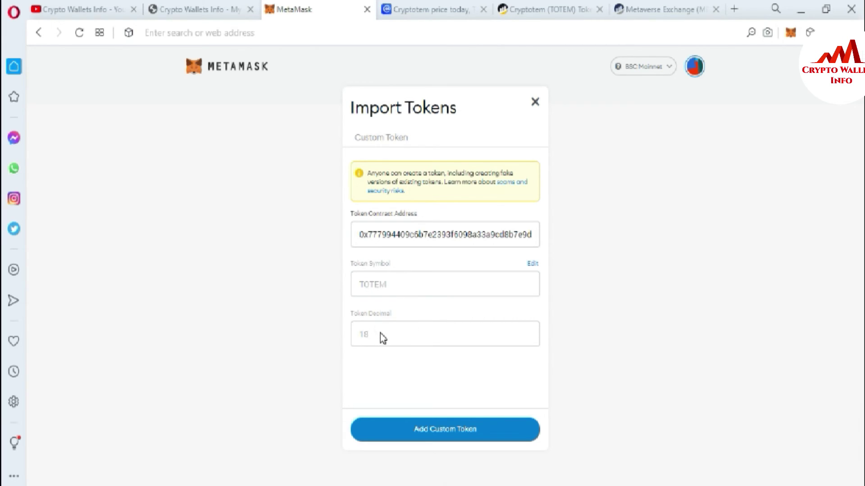
click(446, 432)
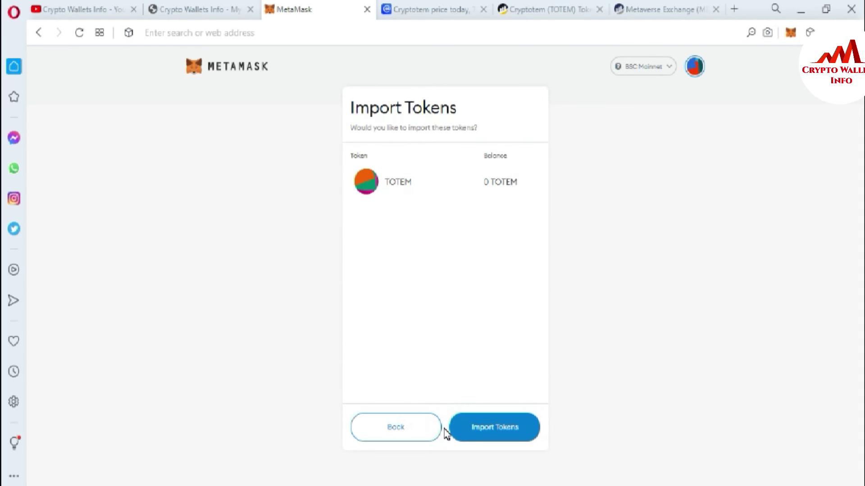
click(501, 436)
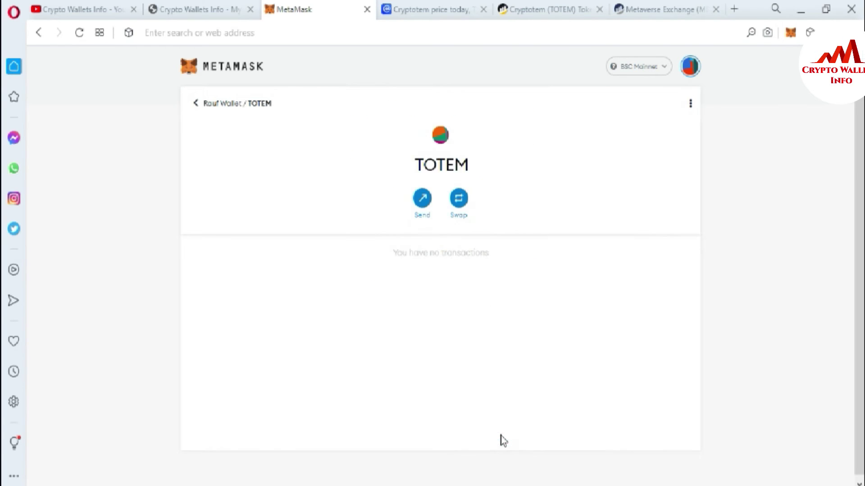
click(195, 103)
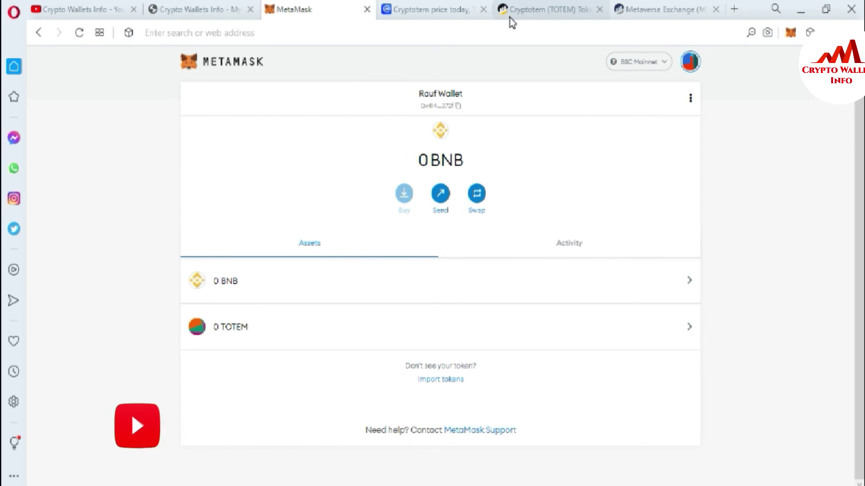
From the BscScan Cryptotem page, search 'shib' and open the Binance-Peg SHIBA INU Token page.
click(529, 13)
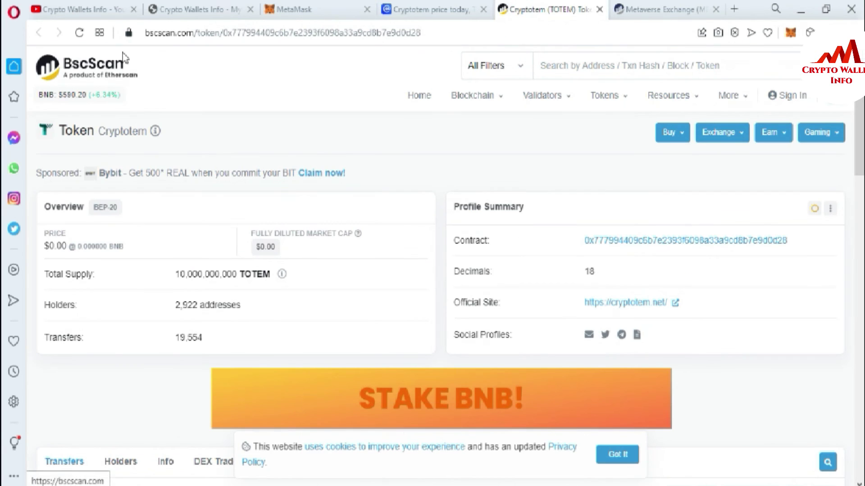
click(145, 33)
drag(145, 32, 196, 30)
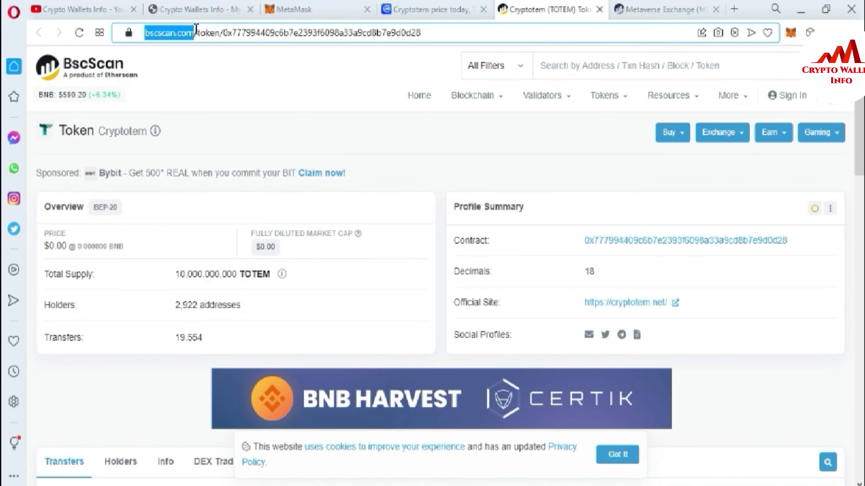
click(218, 77)
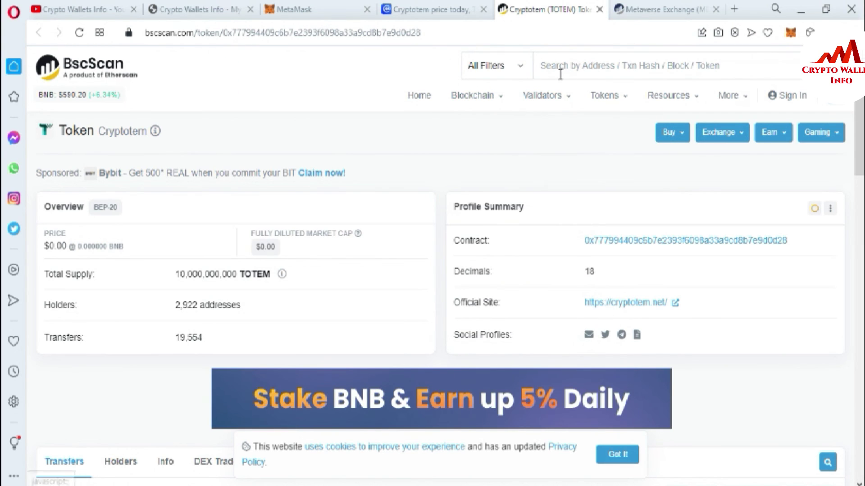
click(591, 69)
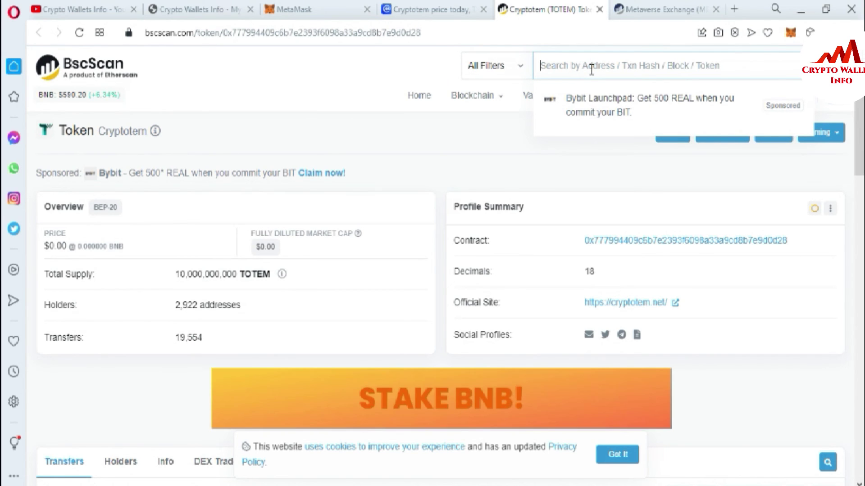
text(sh)
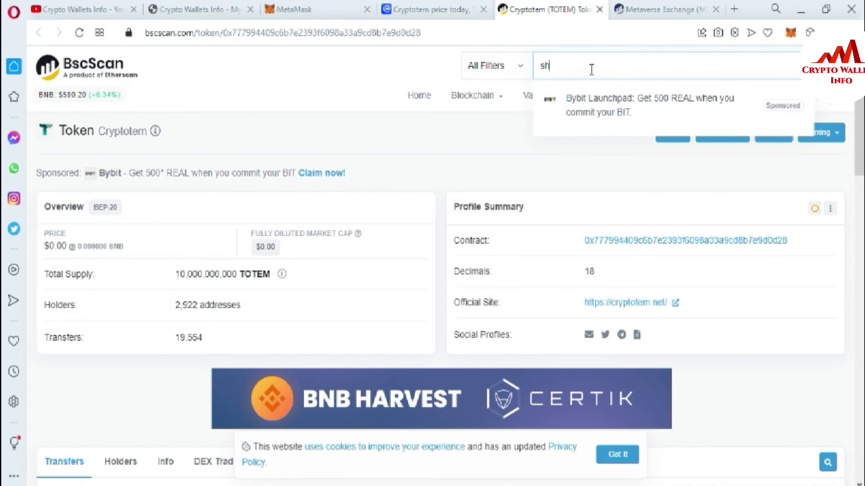
text(ib)
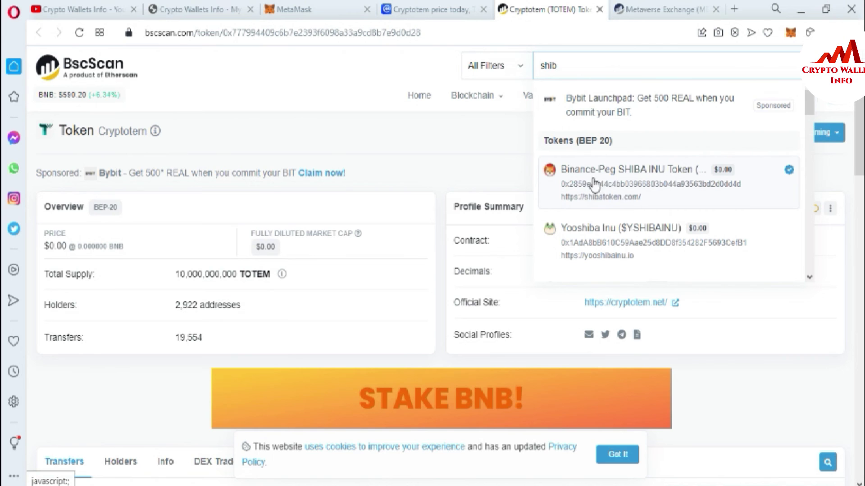
click(641, 187)
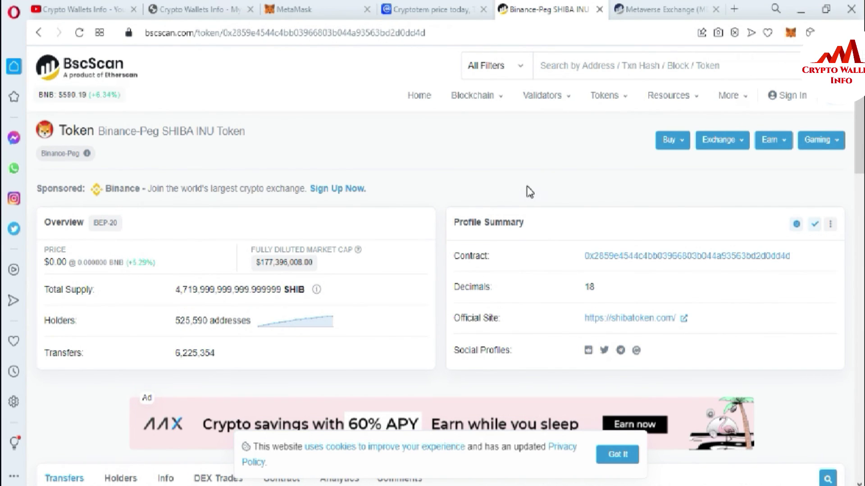
Copy the Binance-Peg SHIBA INU contract address from Profile Summary and return to the MetaMask tab.
scroll(757, 195, down, 2)
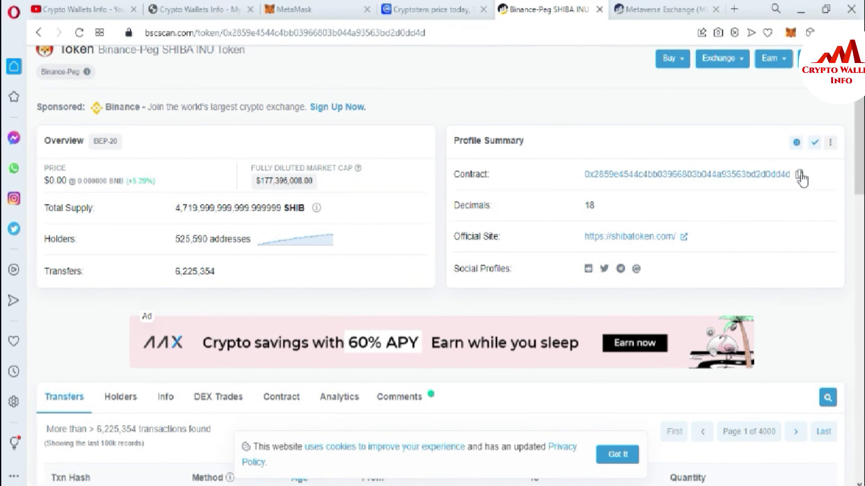
click(797, 176)
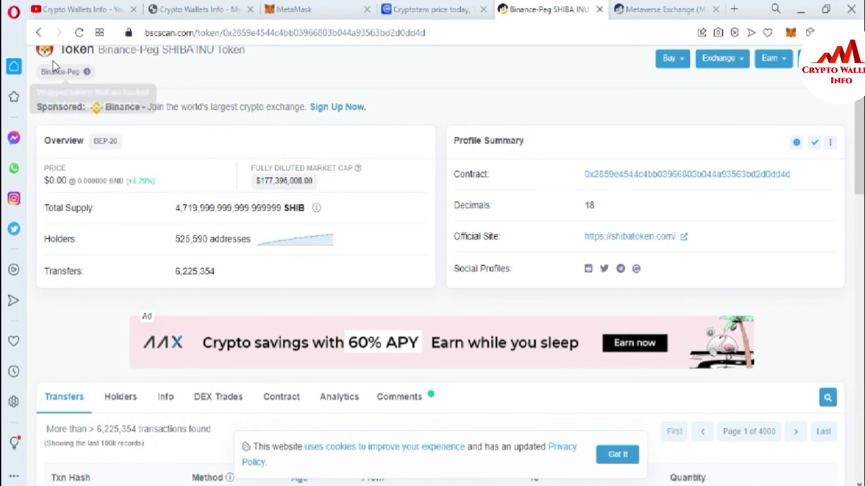
scroll(60, 50, up, 2)
drag(59, 131, 68, 153)
click(194, 157)
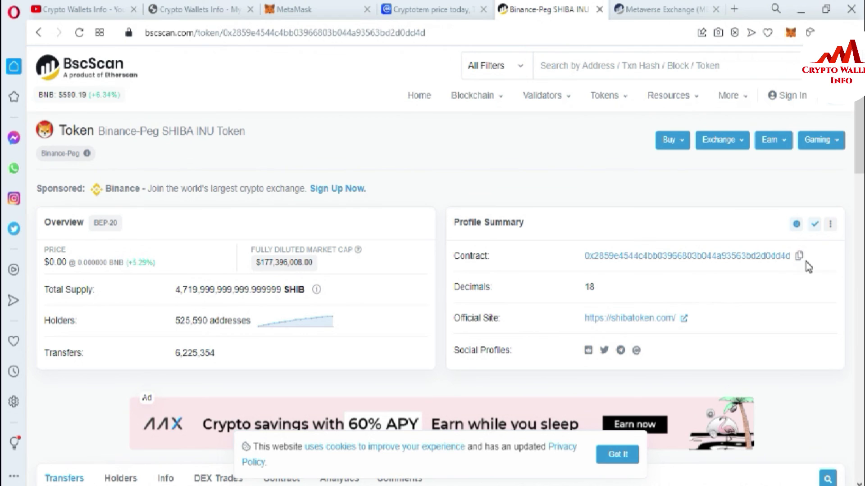
click(801, 261)
click(306, 8)
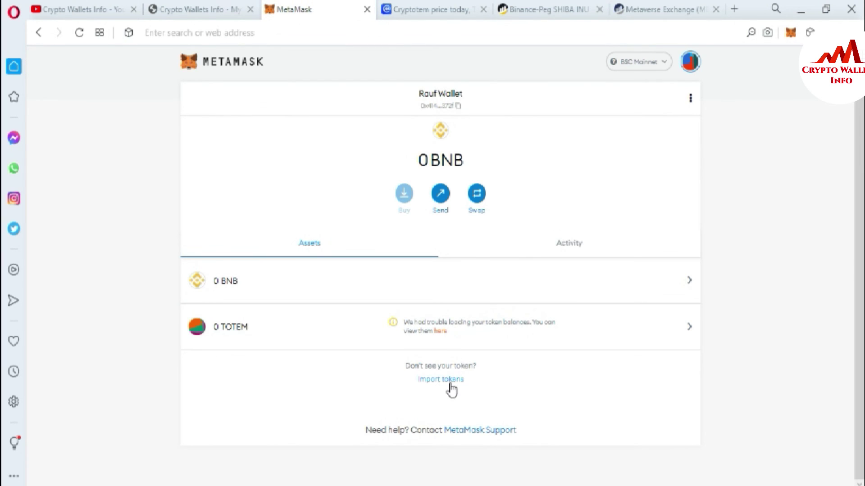
Import SHIBA INU (SHIB) from its pasted contract address, listed at 0 below BNB and TOTEM.
click(450, 385)
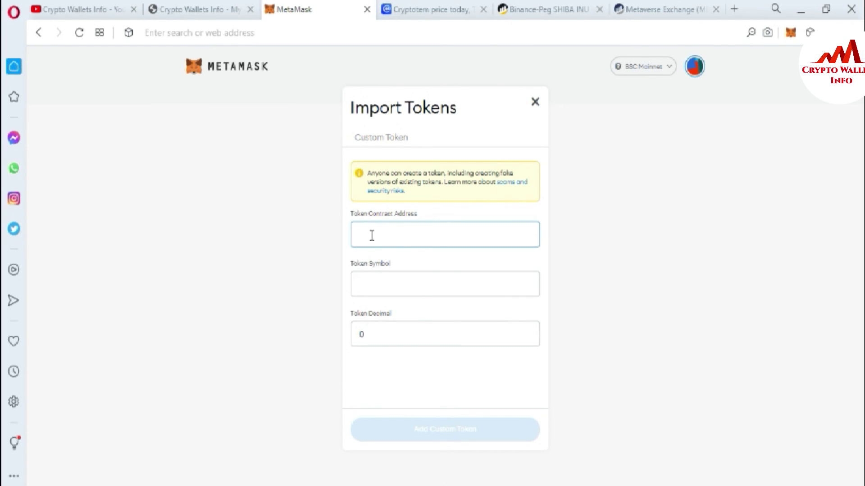
key(ctrl+v)
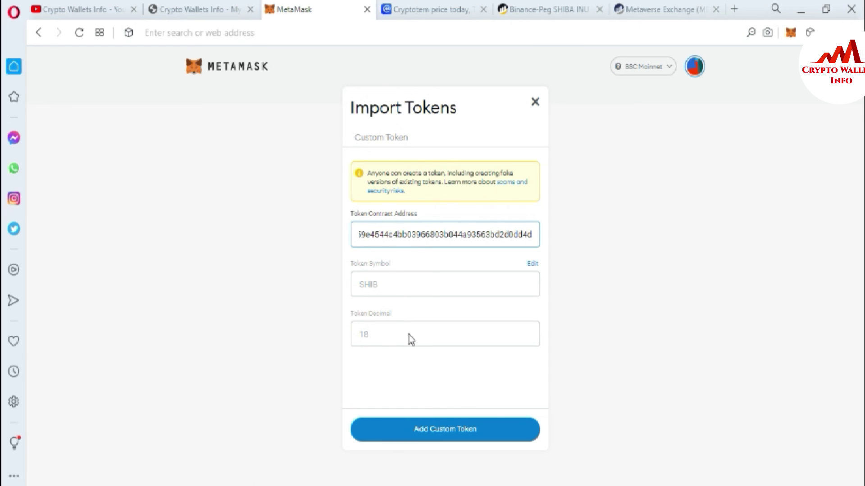
click(444, 434)
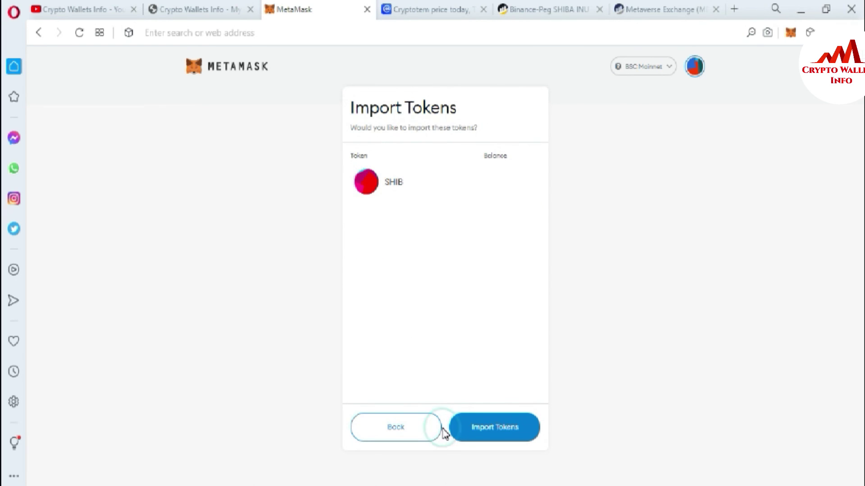
click(506, 428)
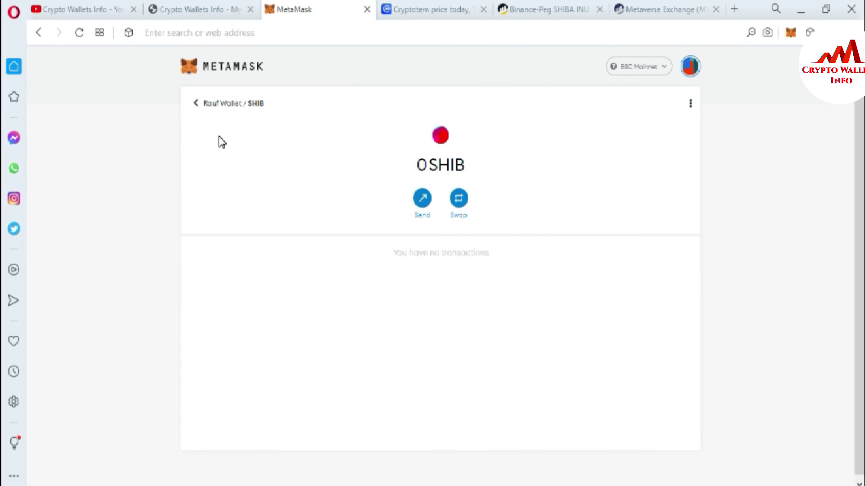
click(205, 105)
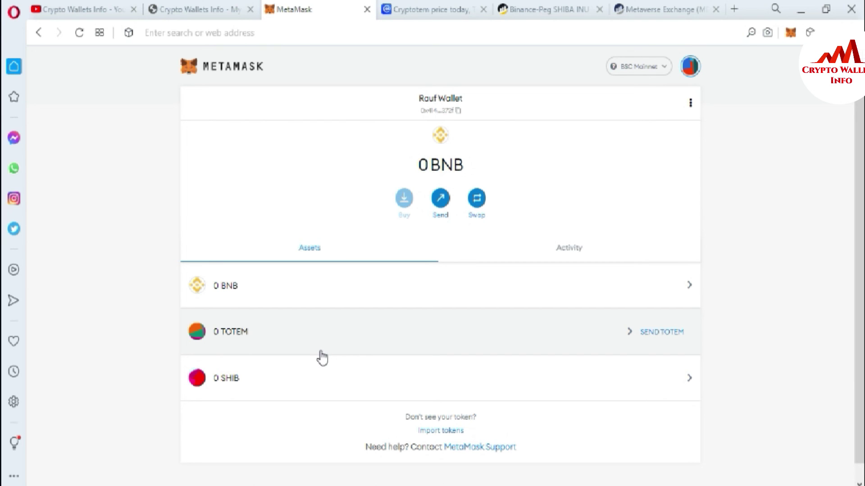
Stop on the Crypto Wallets Info YouTube channel, then bring up the cryptowalletsinfo.com homepage.
click(100, 8)
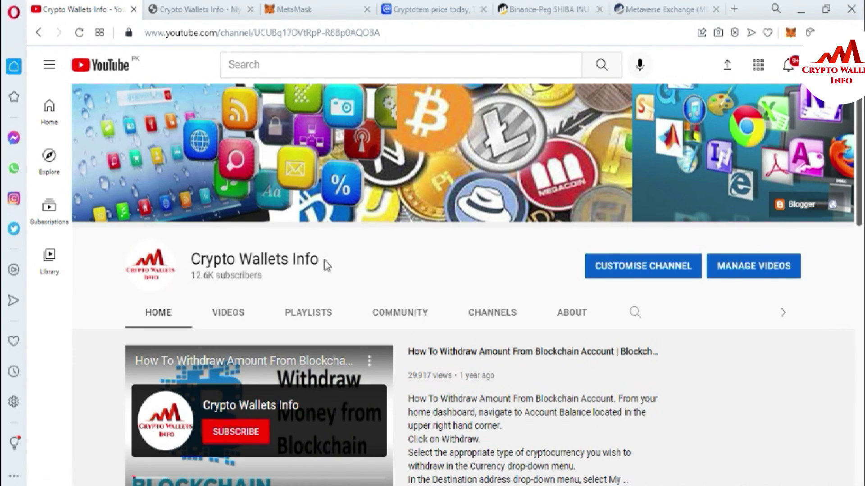
drag(323, 263, 193, 258)
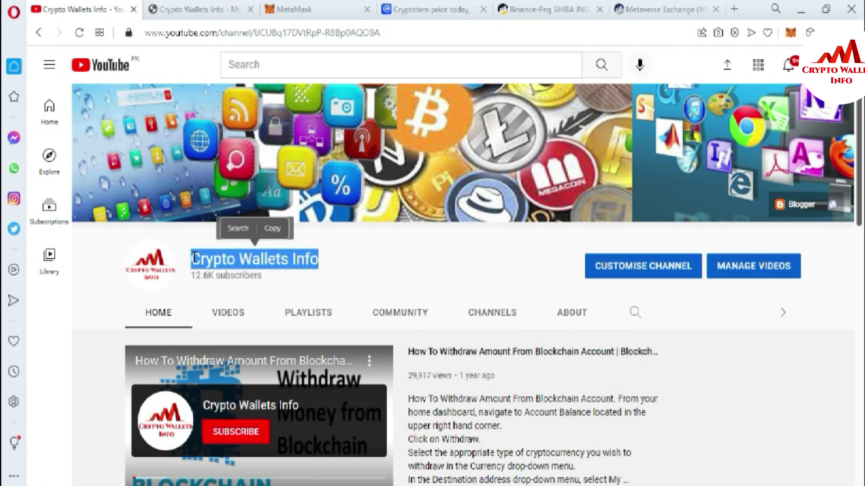
click(194, 9)
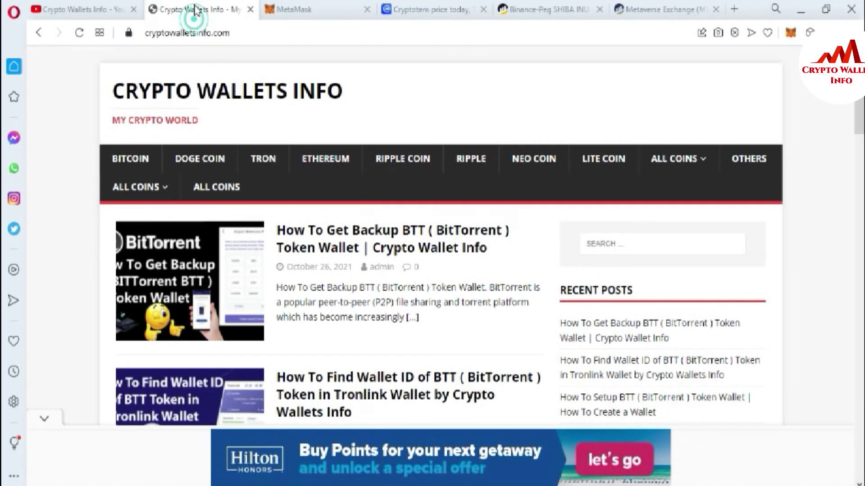